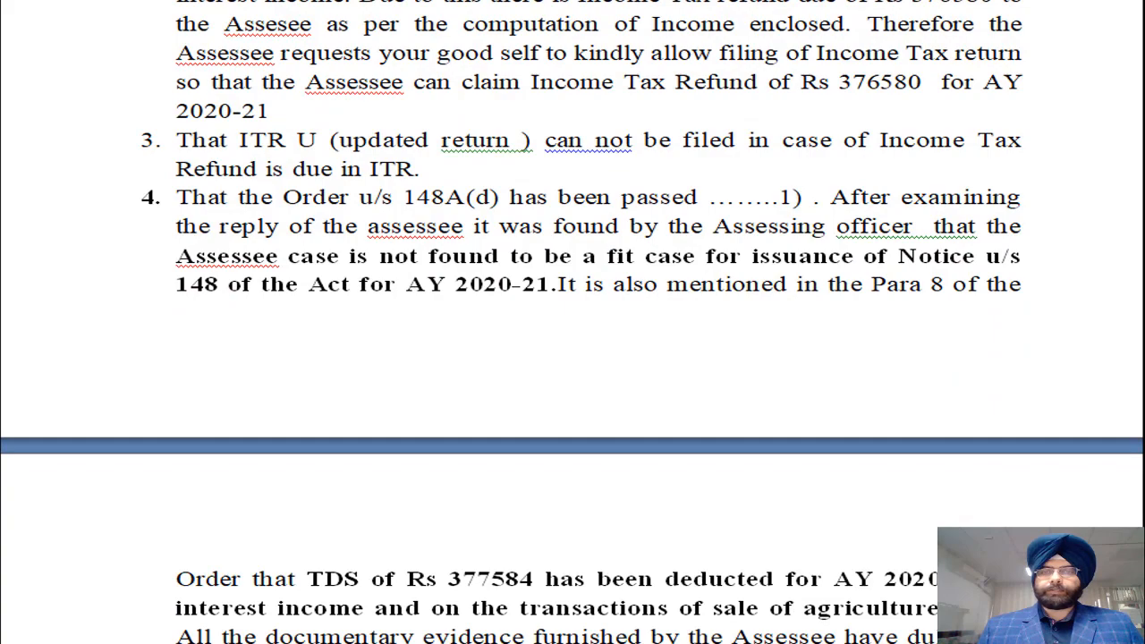
- Review the condonation of delay application under section 119(2)(b) for AY 2020-21, including its numbered grounds and closing request
scroll(572, 322, "down", 10)
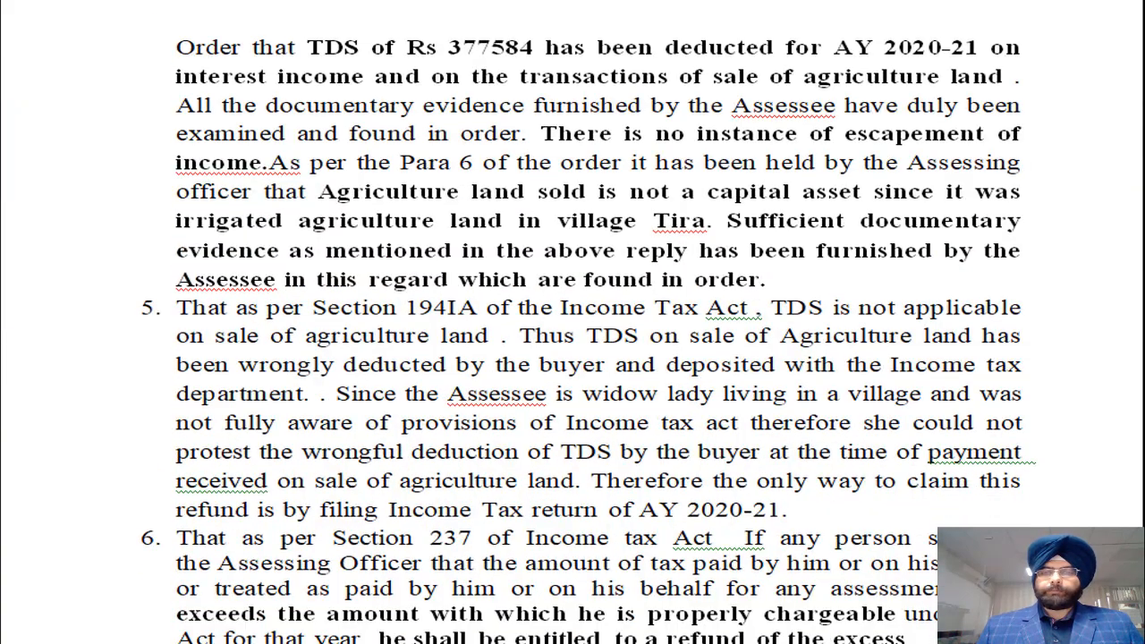
scroll(572, 323, "down", 7)
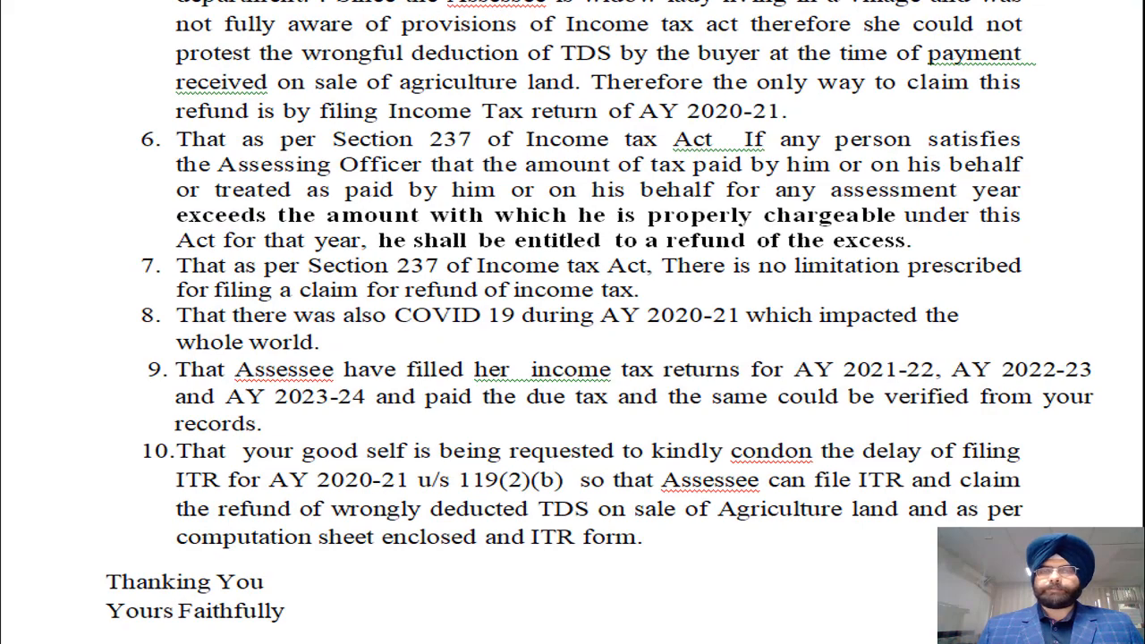
scroll(573, 322, "up", 10)
scroll(572, 322, "up", 6)
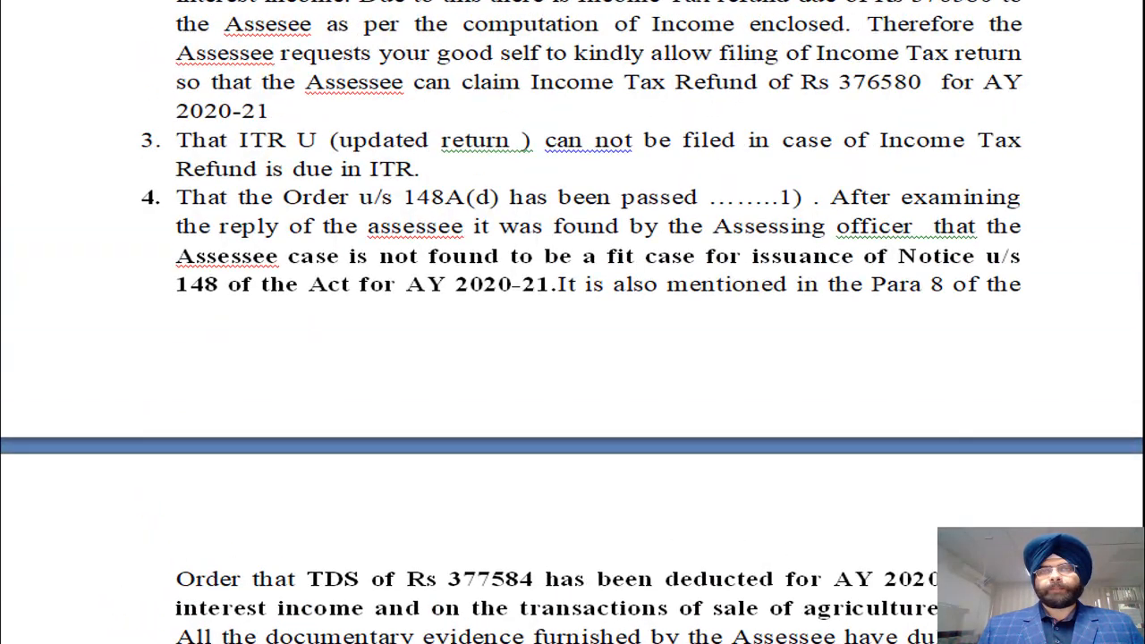
scroll(573, 322, "up", 8)
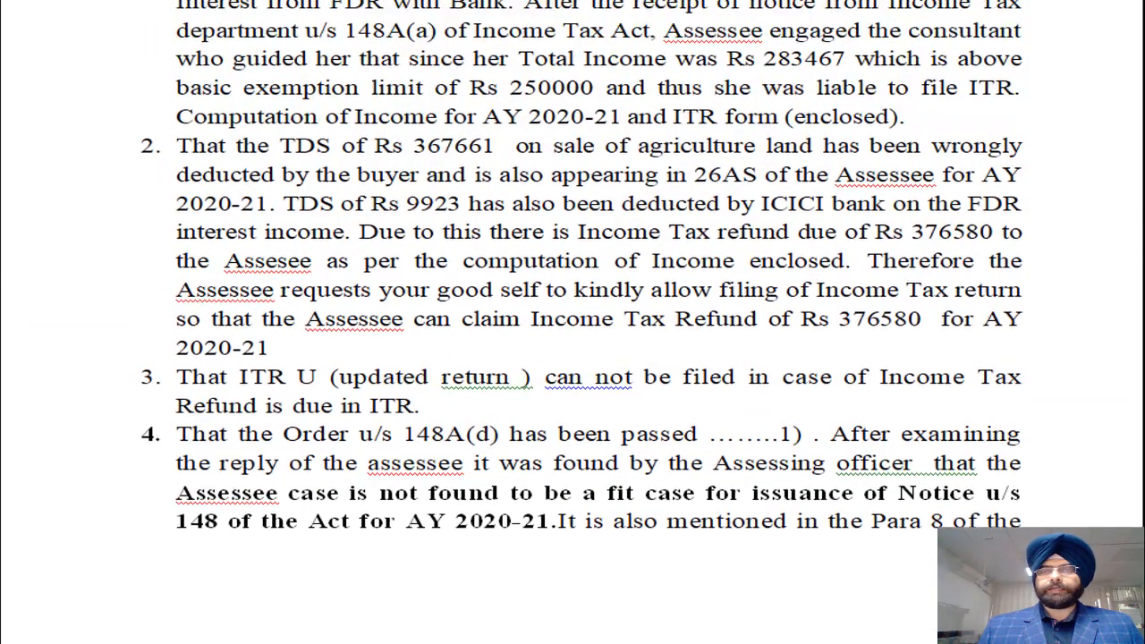
scroll(573, 322, "up", 5)
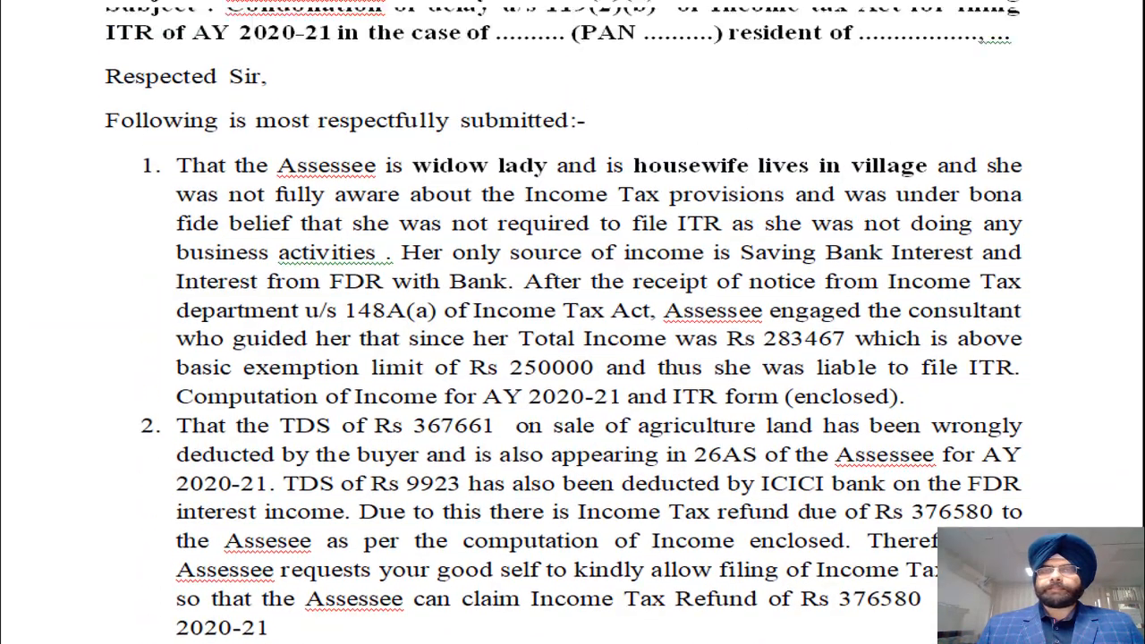
scroll(573, 322, "up", 1)
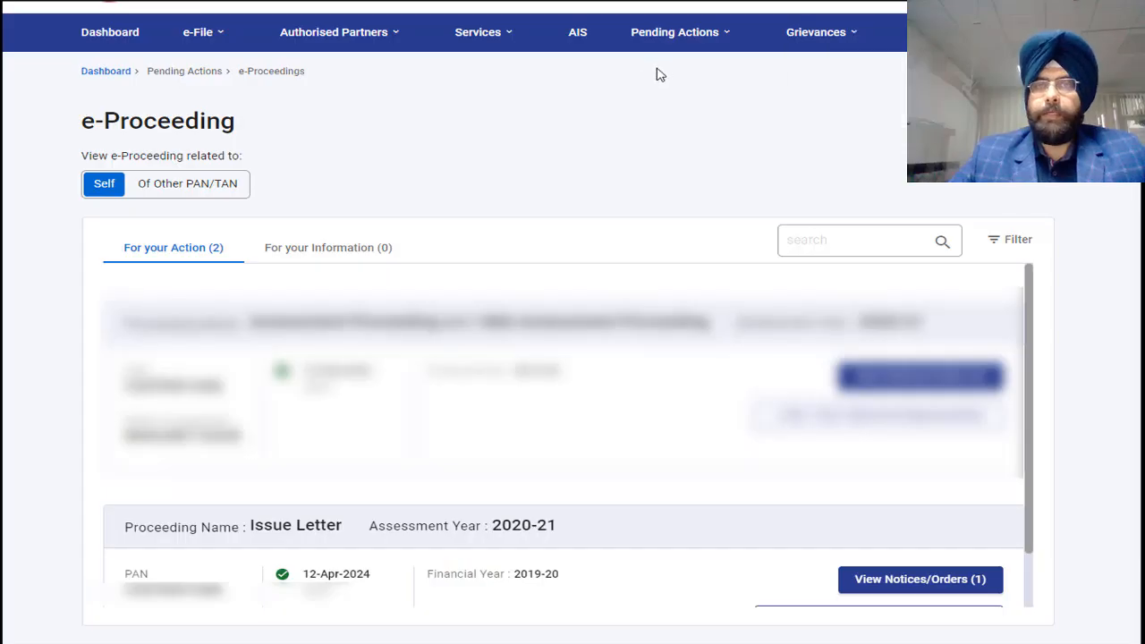
- Open the notice letter PDF of the Issue Letter proceeding for assessment year 2020-21 from the e-Proceedings list
mouse_move(684, 50)
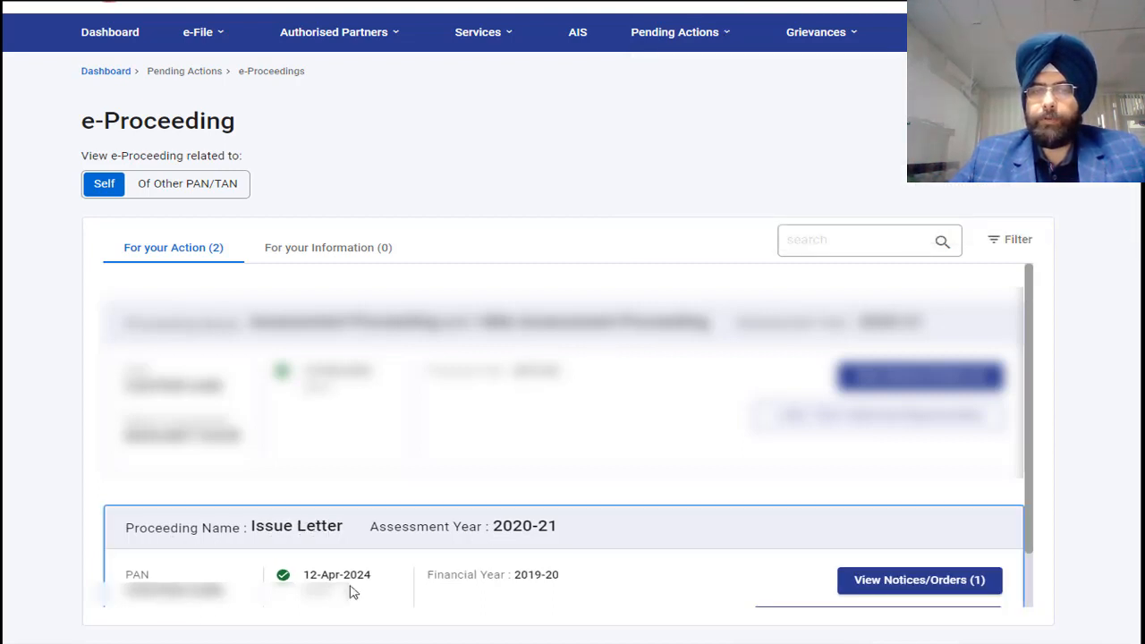
left_click(915, 583)
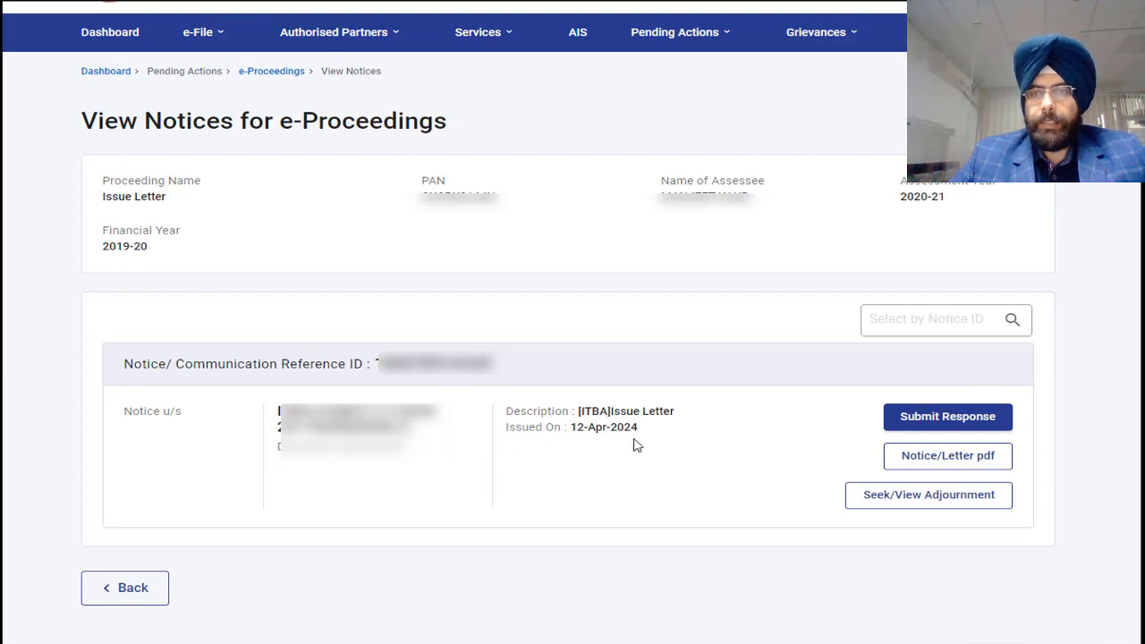
left_click(942, 460)
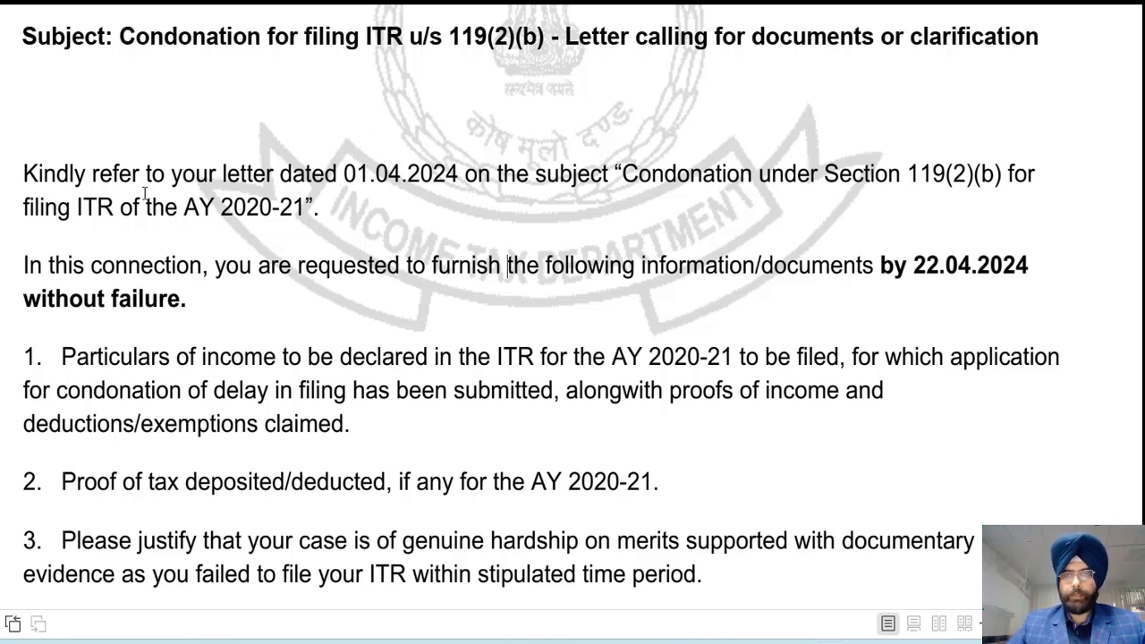
- Examine the notice letter's subject reference, reply deadline and three numbered requests for income particulars, tax proof and hardship justification
left_click_drag(824, 173, 977, 175)
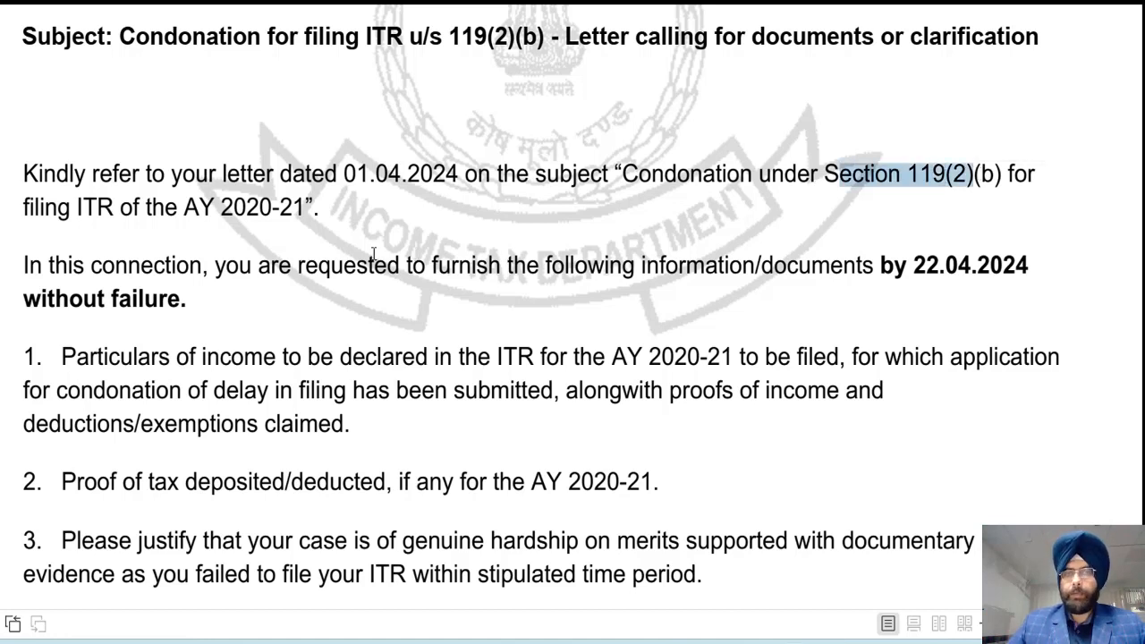
left_click_drag(201, 208, 307, 207)
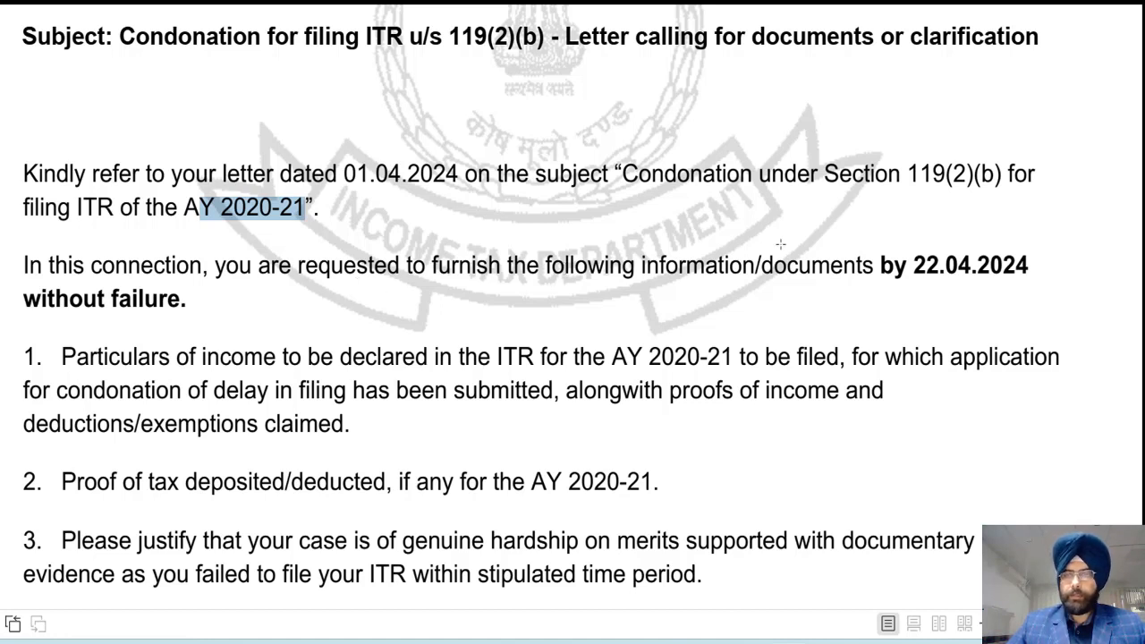
left_click_drag(895, 270, 1017, 274)
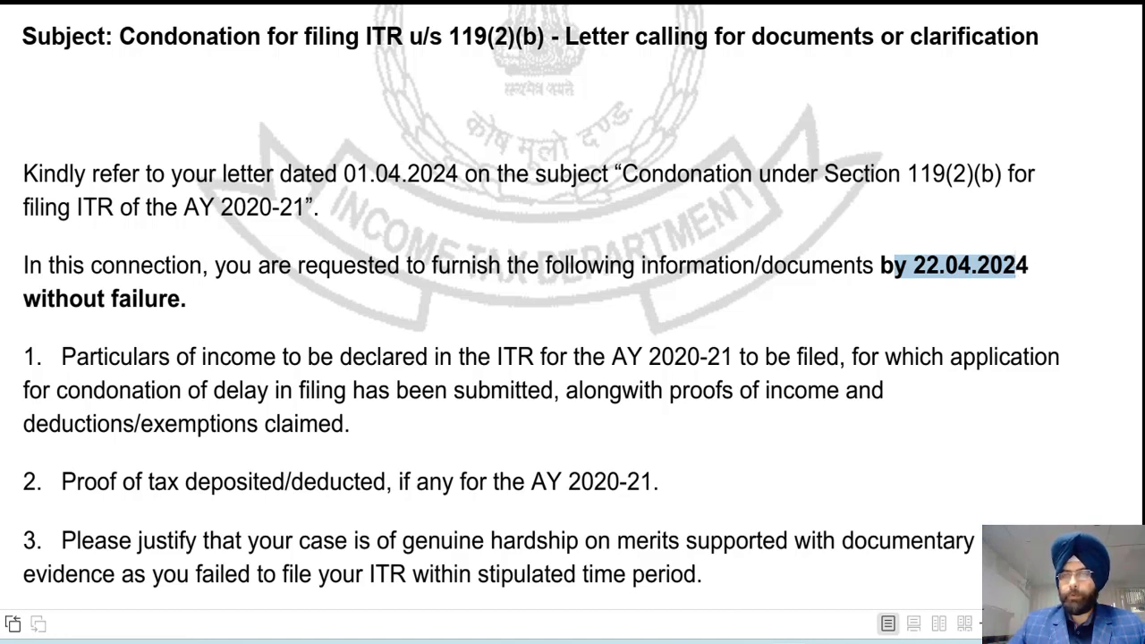
scroll(372, 244, "down", 2)
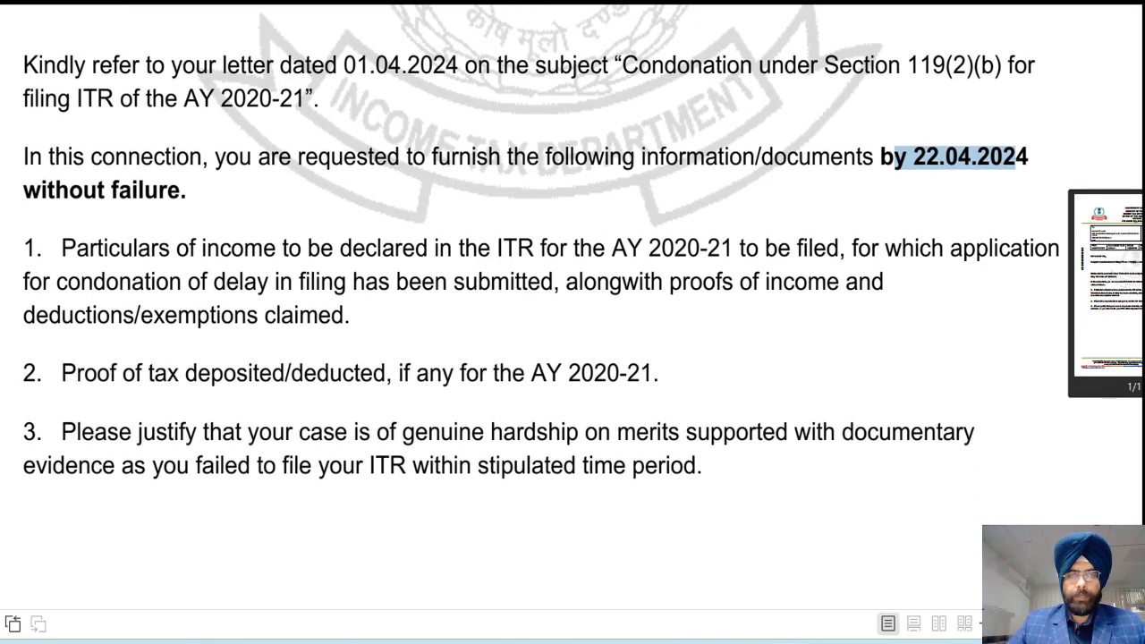
left_click_drag(177, 253, 733, 248)
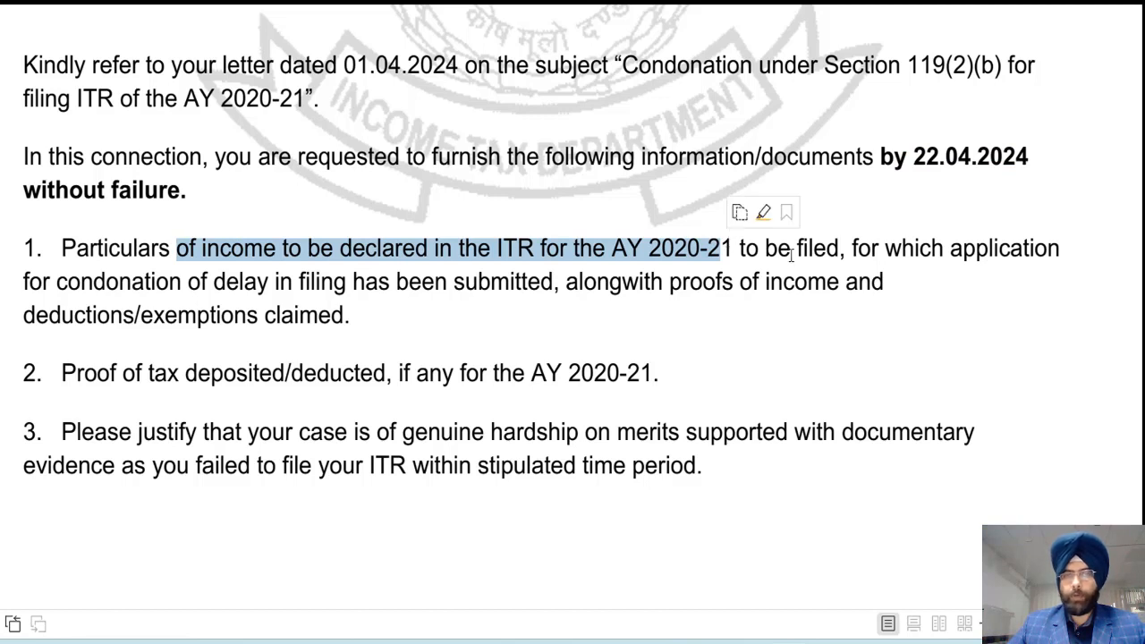
left_click_drag(566, 282, 832, 283)
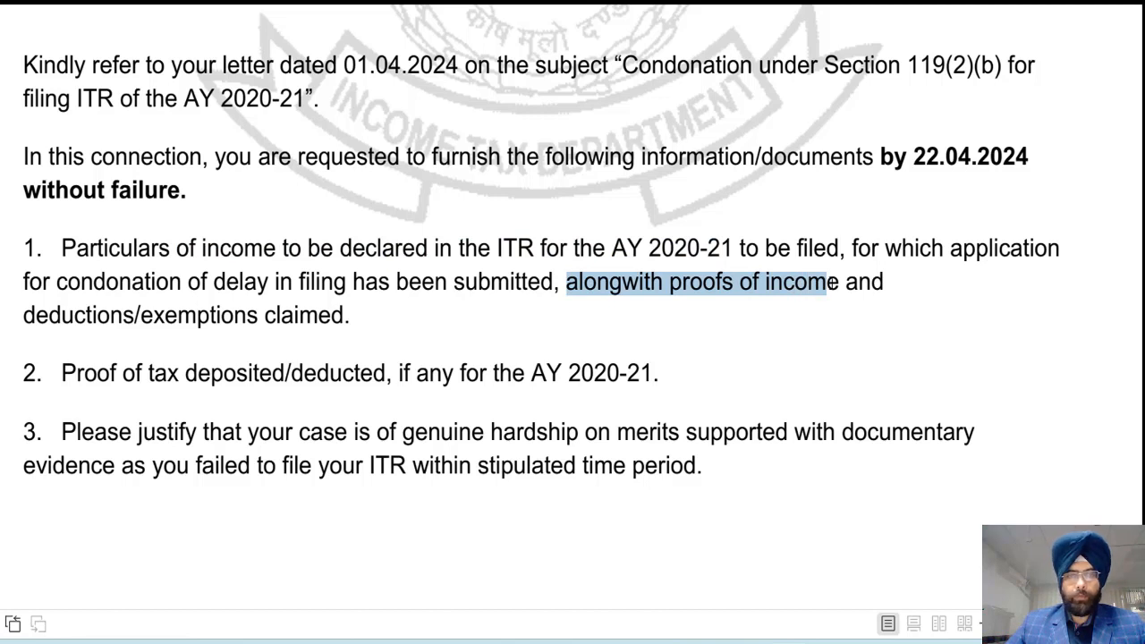
left_click_drag(100, 324, 306, 329)
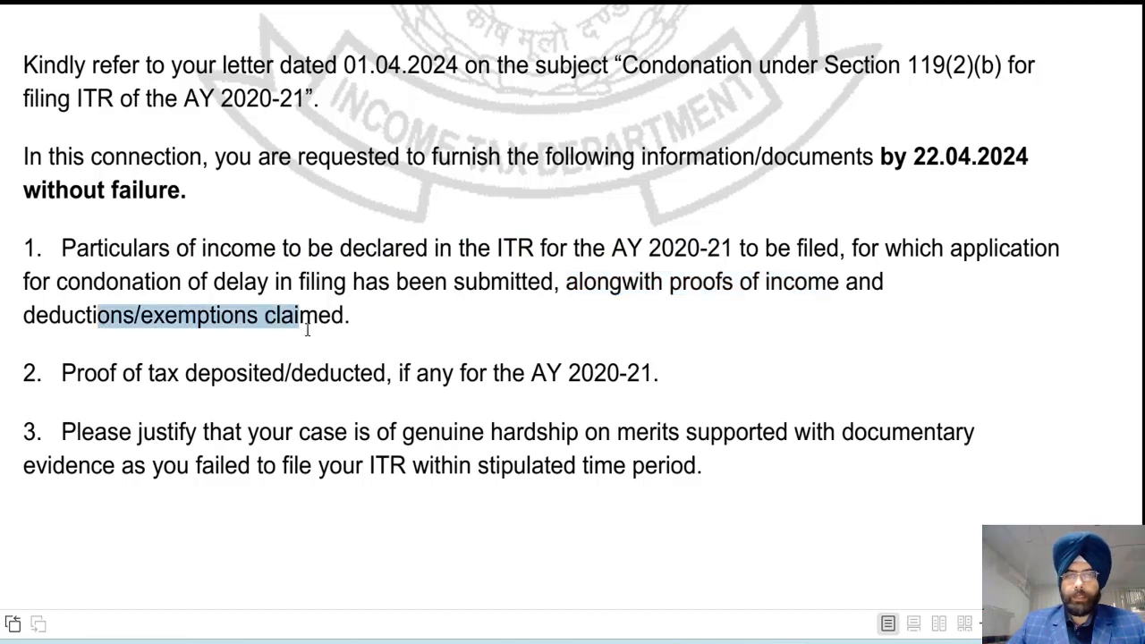
left_click_drag(165, 374, 652, 385)
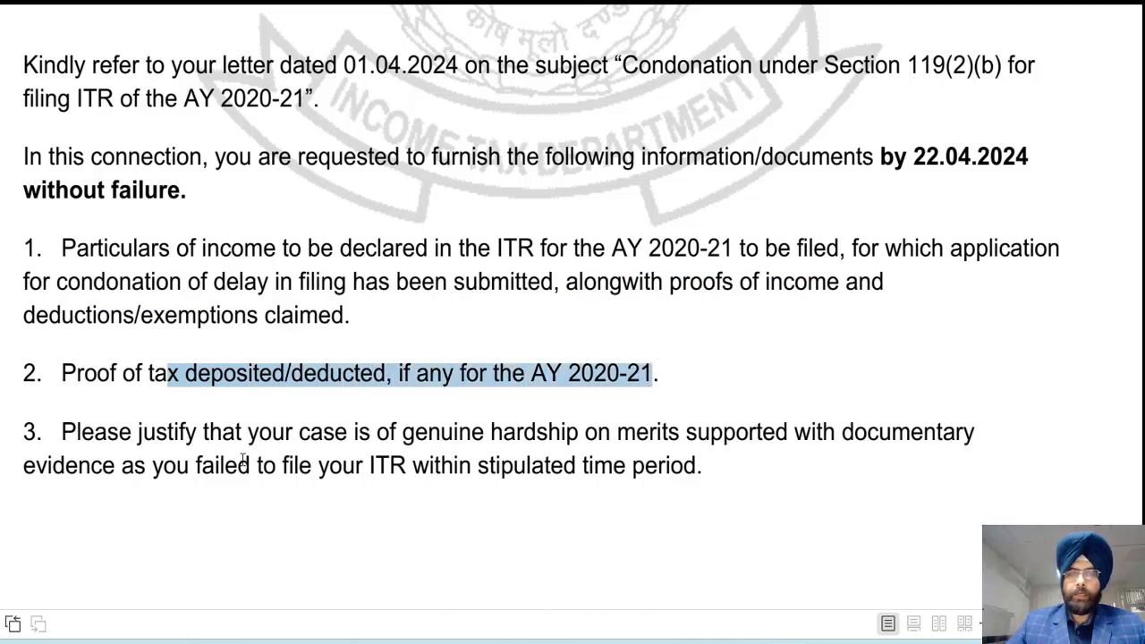
left_click_drag(134, 436, 682, 435)
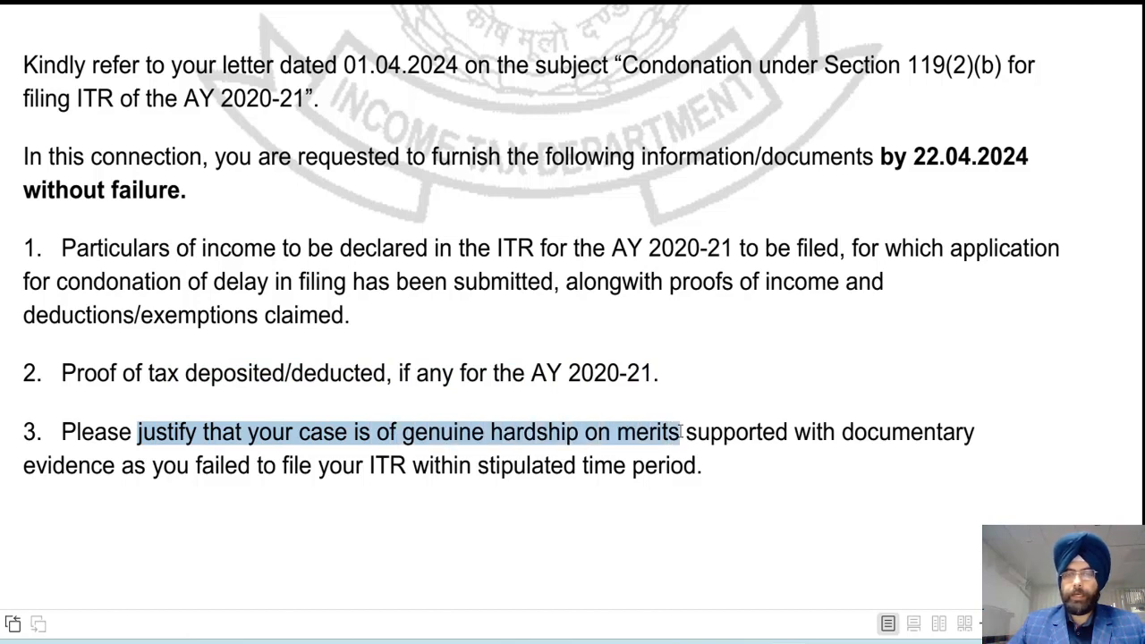
left_click_drag(682, 433, 682, 433)
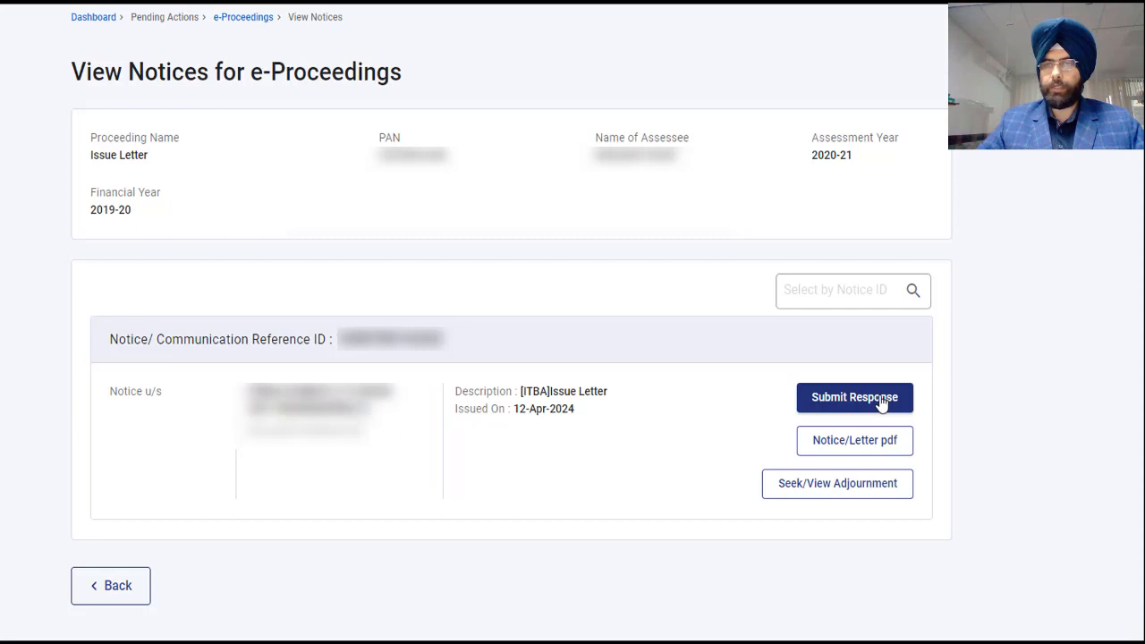
- Start submitting a response to the Issue Letter notice and read through the instructions for attaching documents
left_click(882, 404)
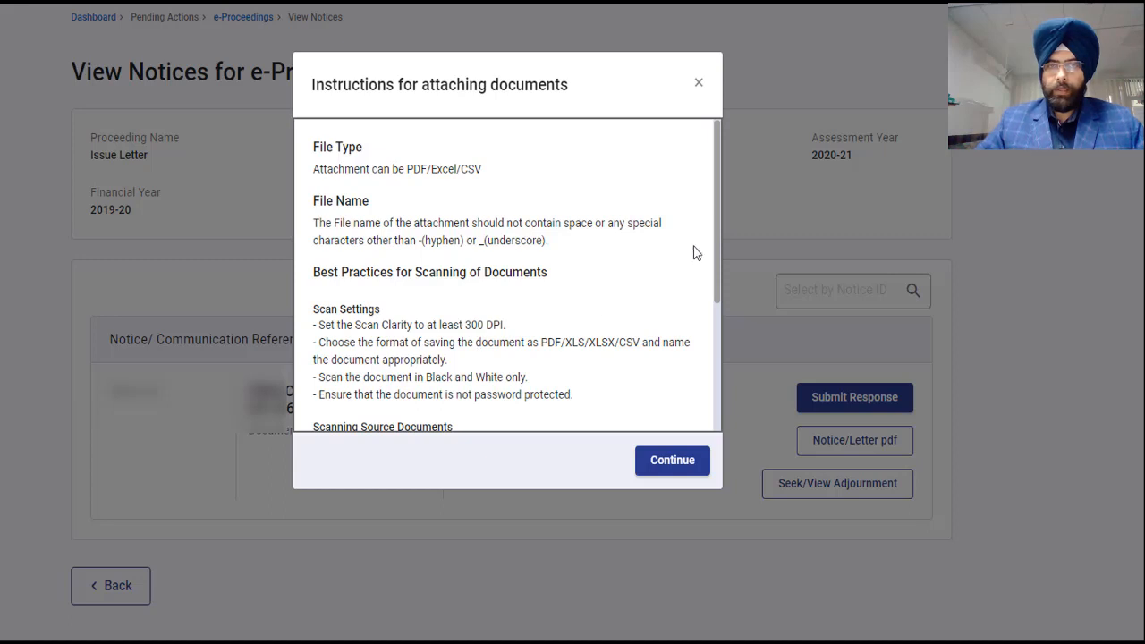
left_click_drag(718, 255, 677, 331)
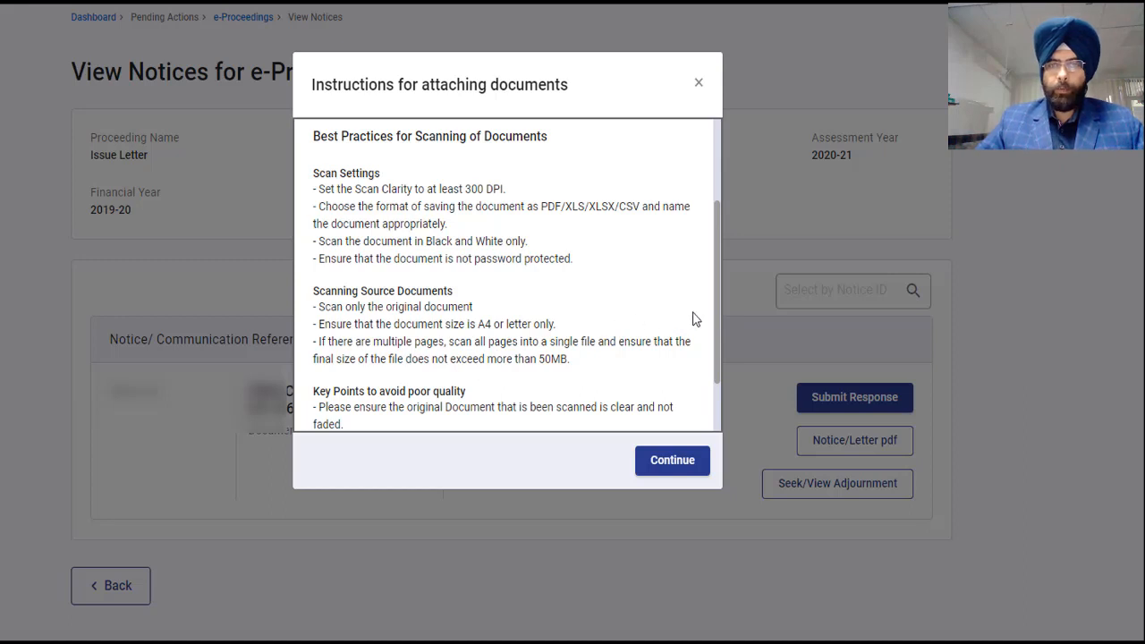
left_click_drag(715, 307, 717, 341)
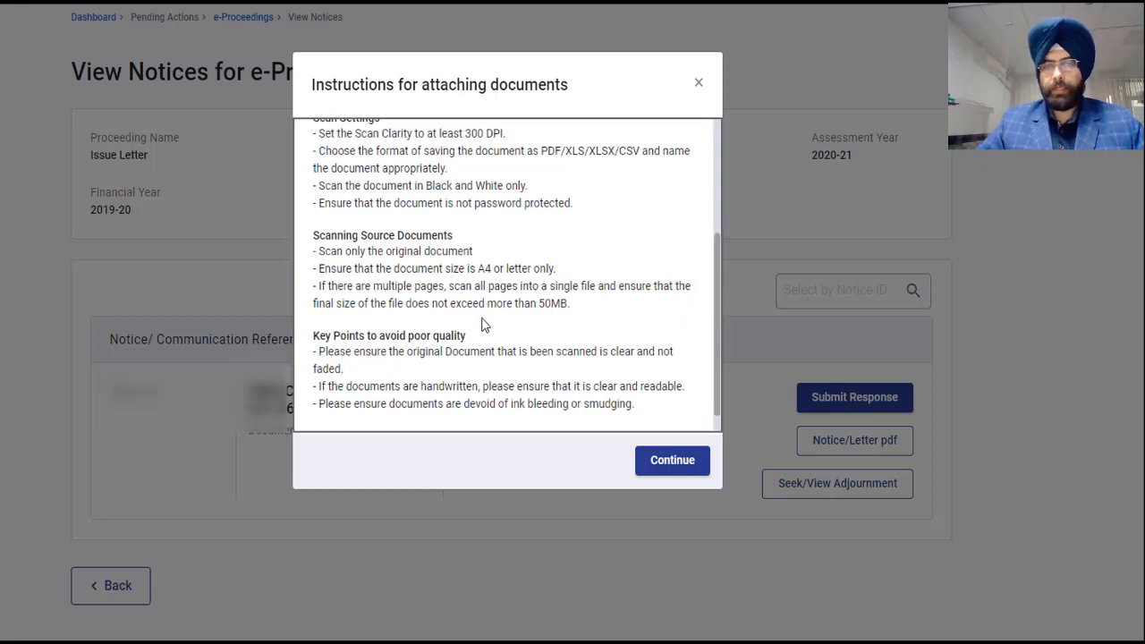
- Proceed to the response form, set the response type to Full Response and fill in the written remarks
left_click(666, 462)
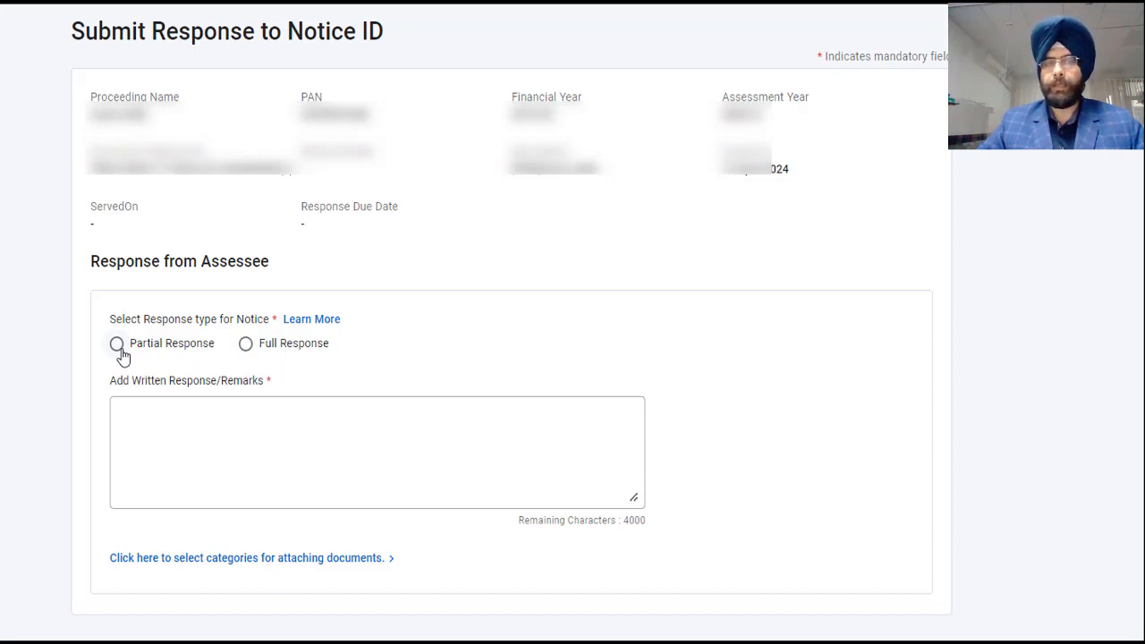
left_click(246, 347)
left_click(212, 435)
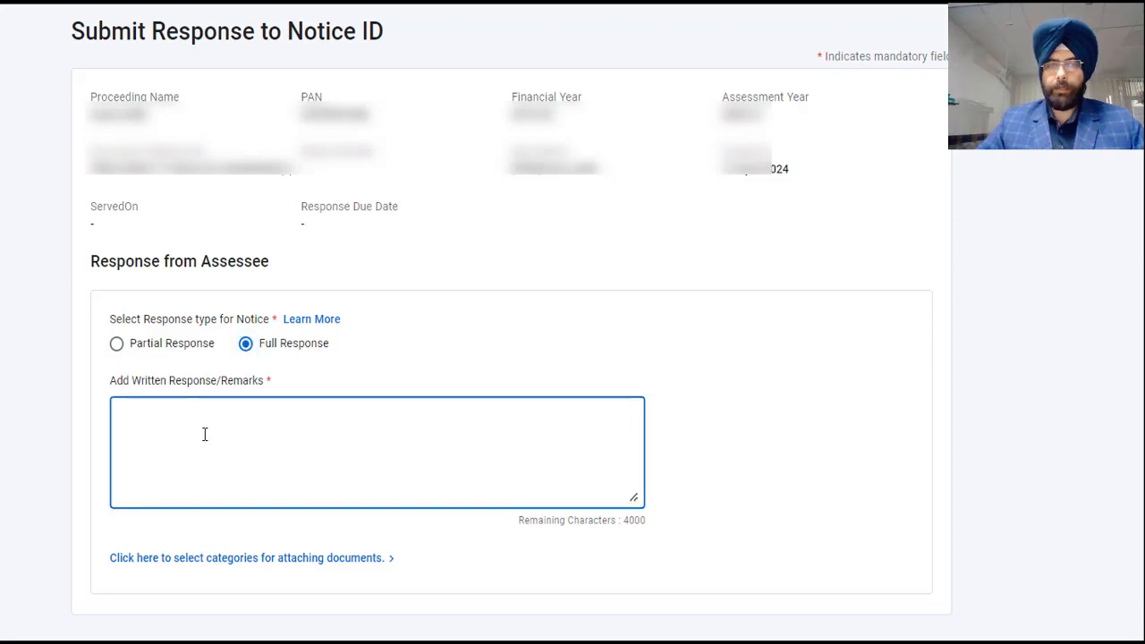
- Select the Others category for attaching documents, set its number of categories to 03, and add the documents
left_click(245, 558)
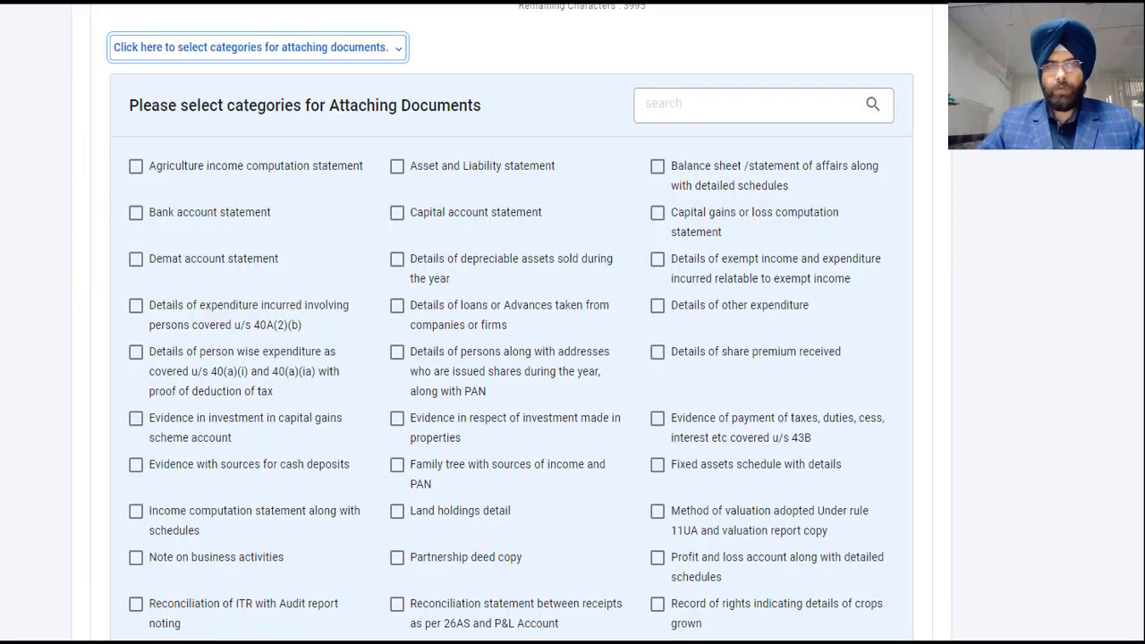
scroll(245, 296, "down", 1)
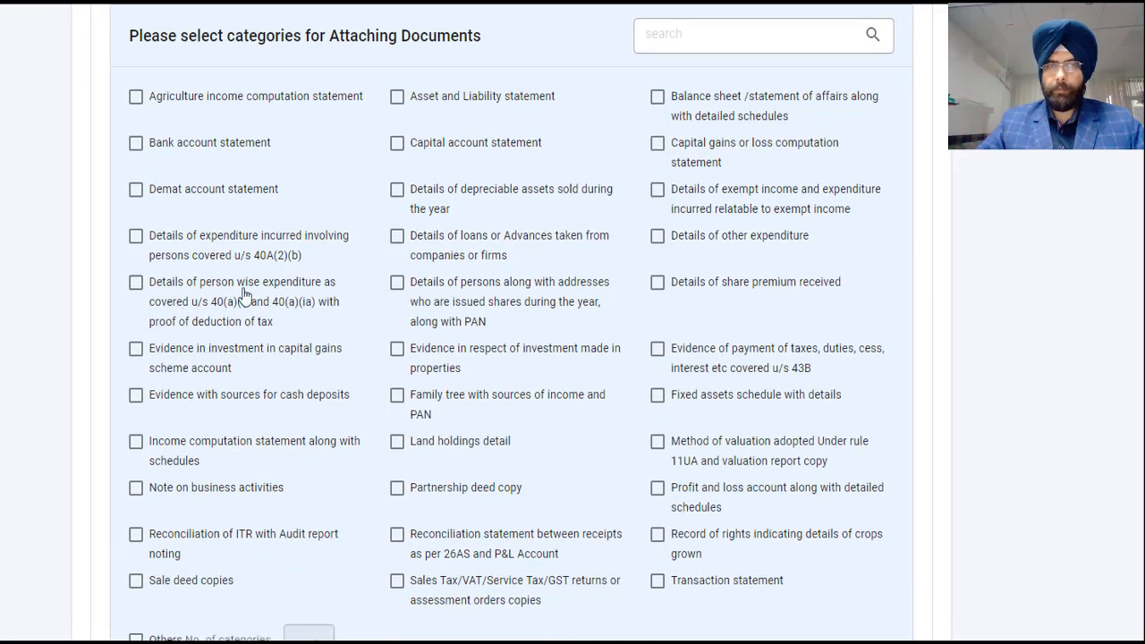
scroll(143, 110, "down", 1)
left_click(136, 135)
left_click(135, 88)
scroll(140, 383, "down", 3)
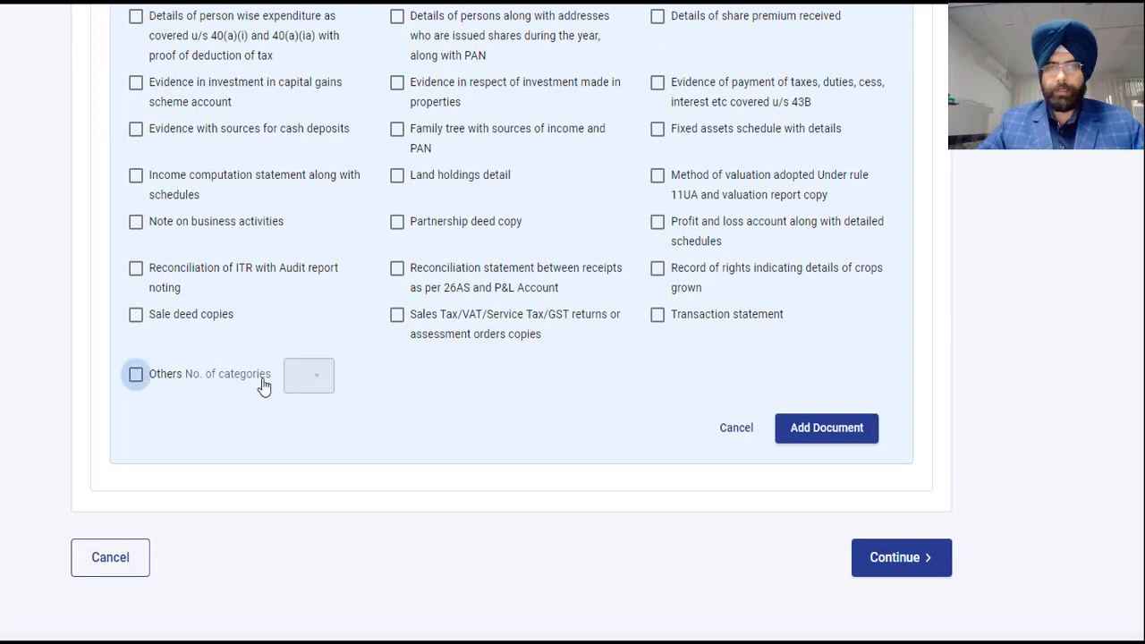
left_click(197, 383)
left_click(310, 383)
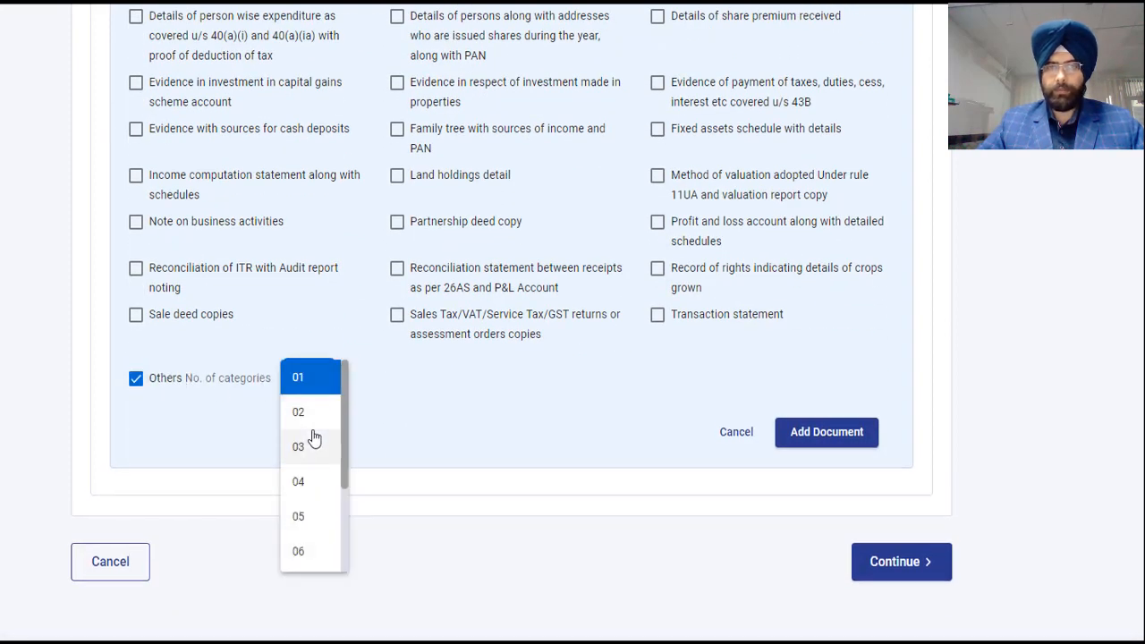
left_click(306, 452)
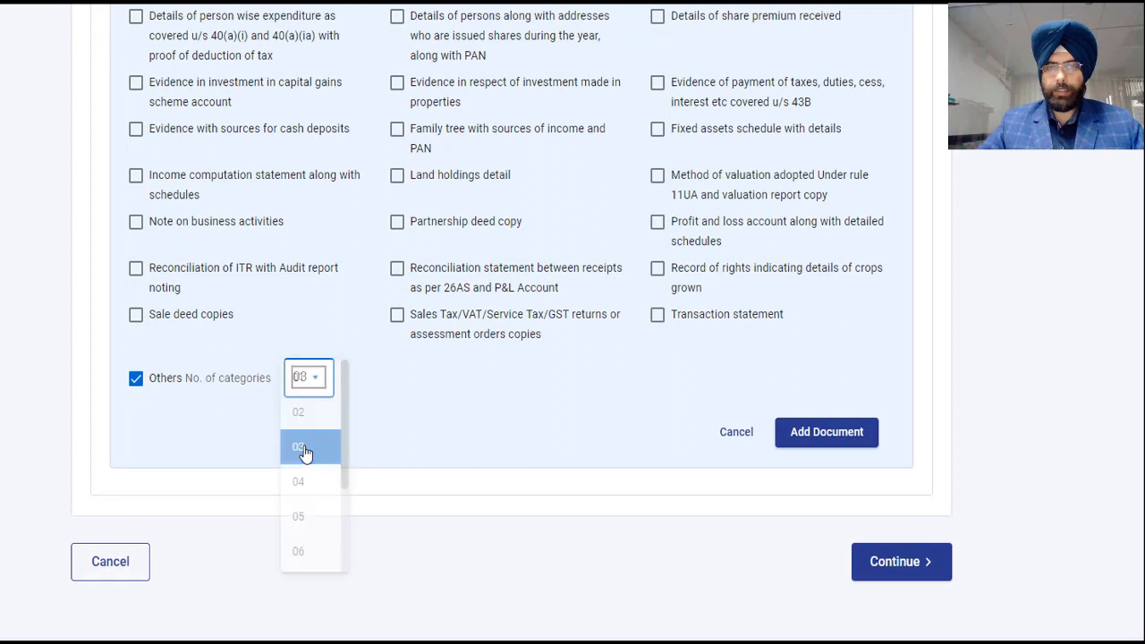
left_click(826, 432)
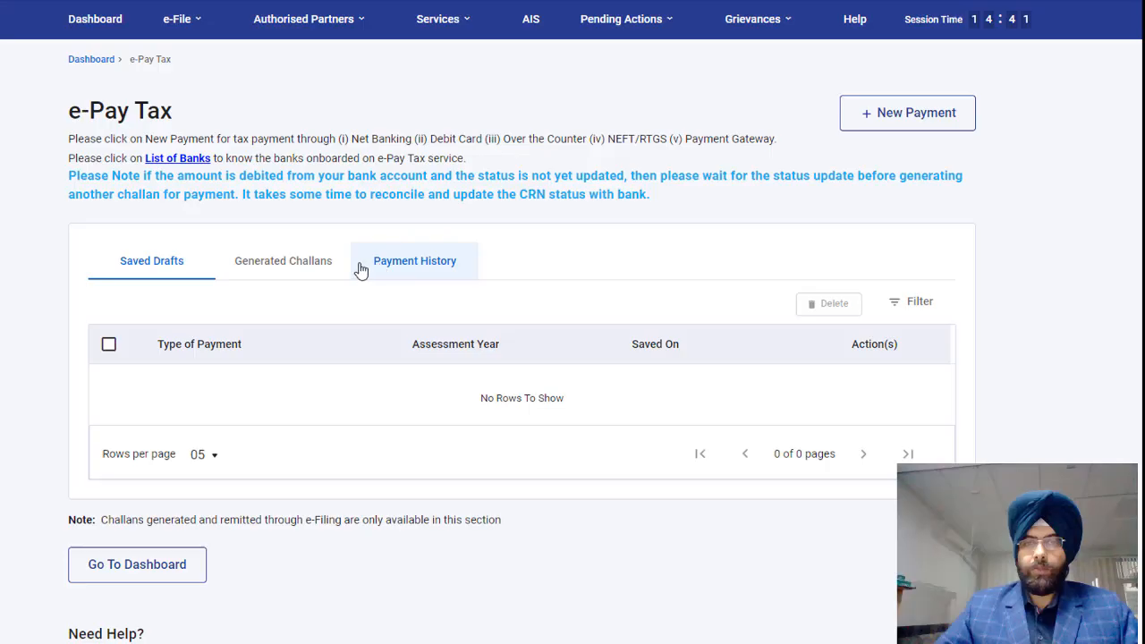
- Start filing an income tax return and set the assessment year to 2020-21
left_click(188, 31)
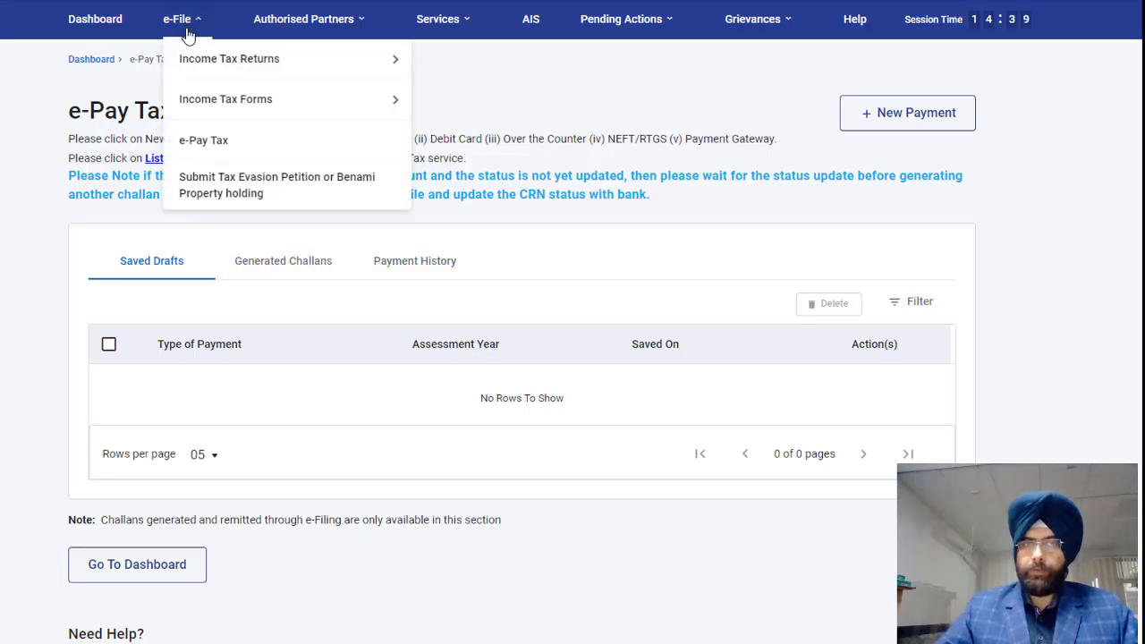
mouse_move(197, 54)
left_click(462, 55)
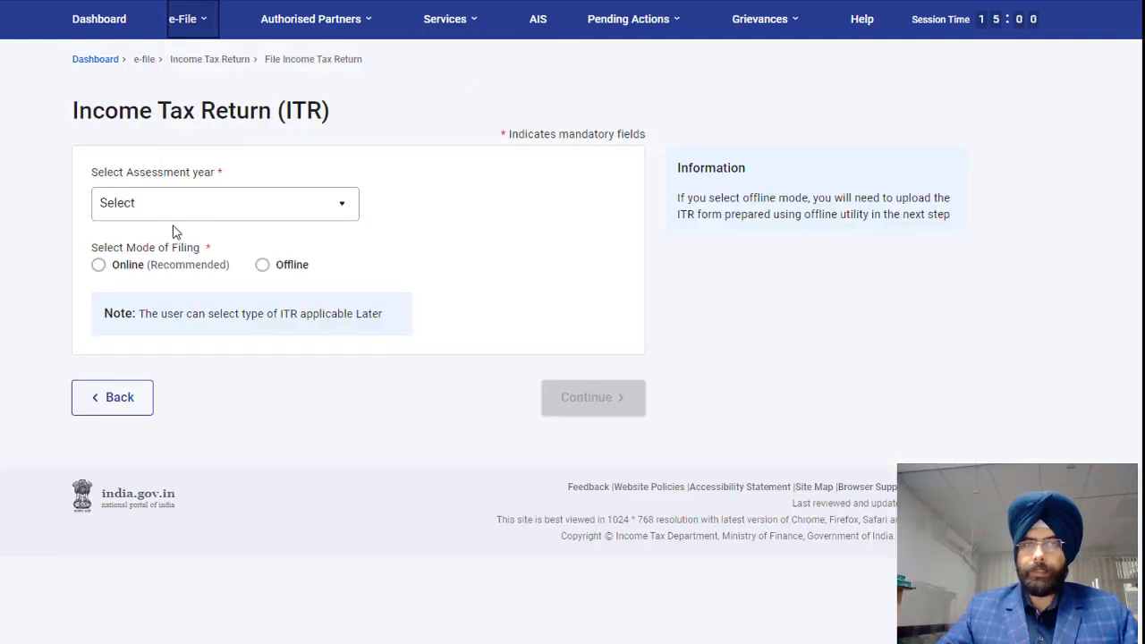
left_click(187, 207)
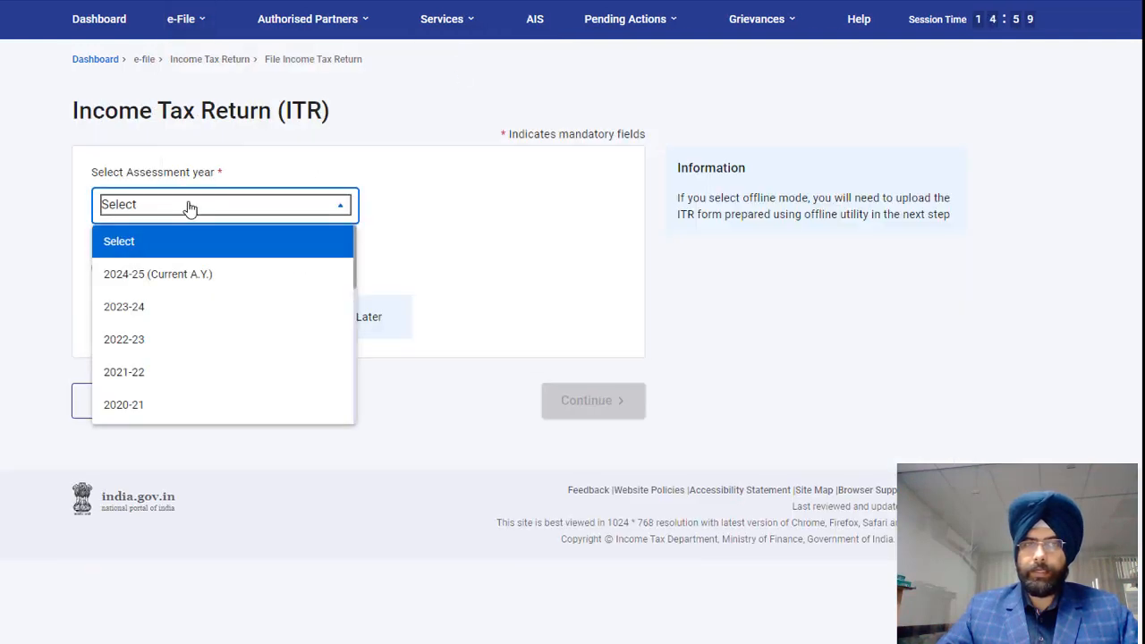
left_click(141, 405)
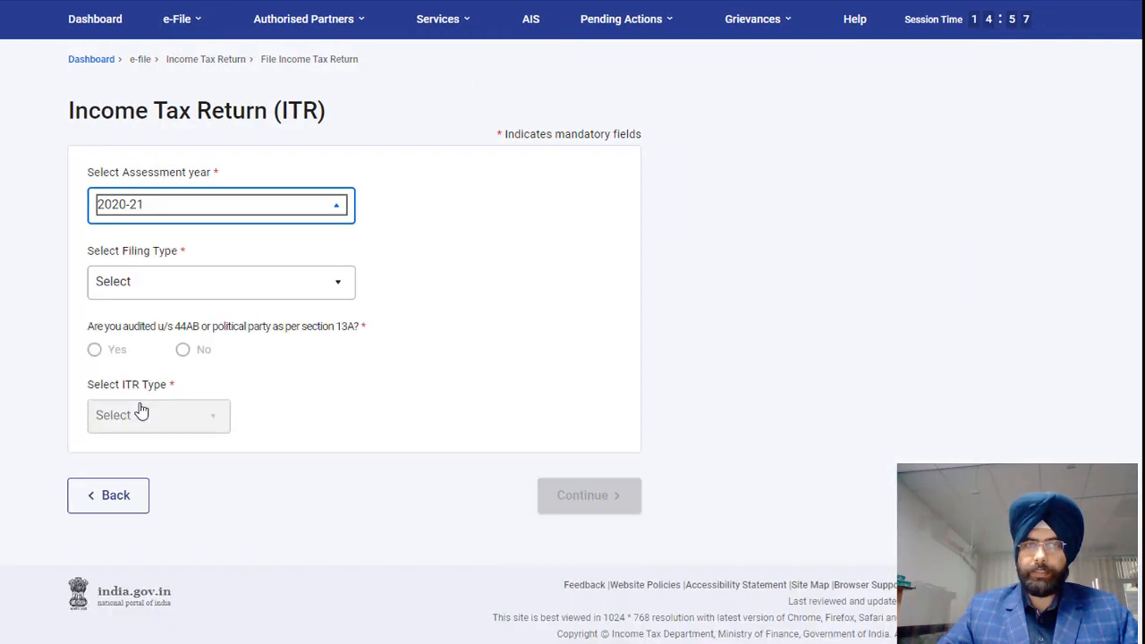
- Set the filing type to u/s 119(2)(b) – After condonation of delay and accept the condonation approval notice
left_click(210, 284)
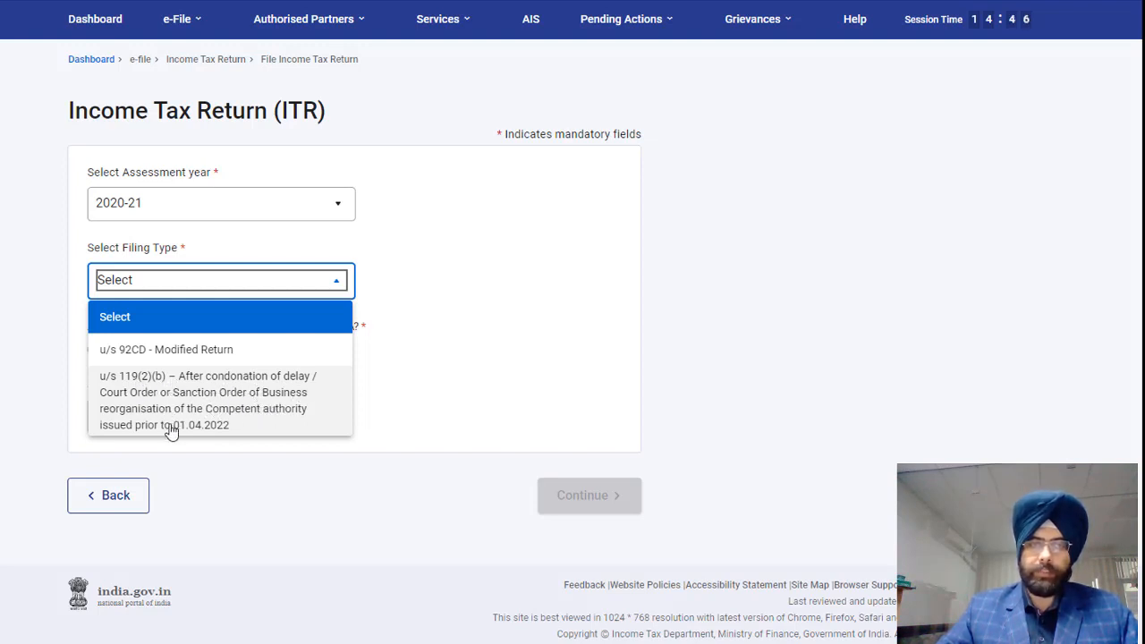
left_click(226, 422)
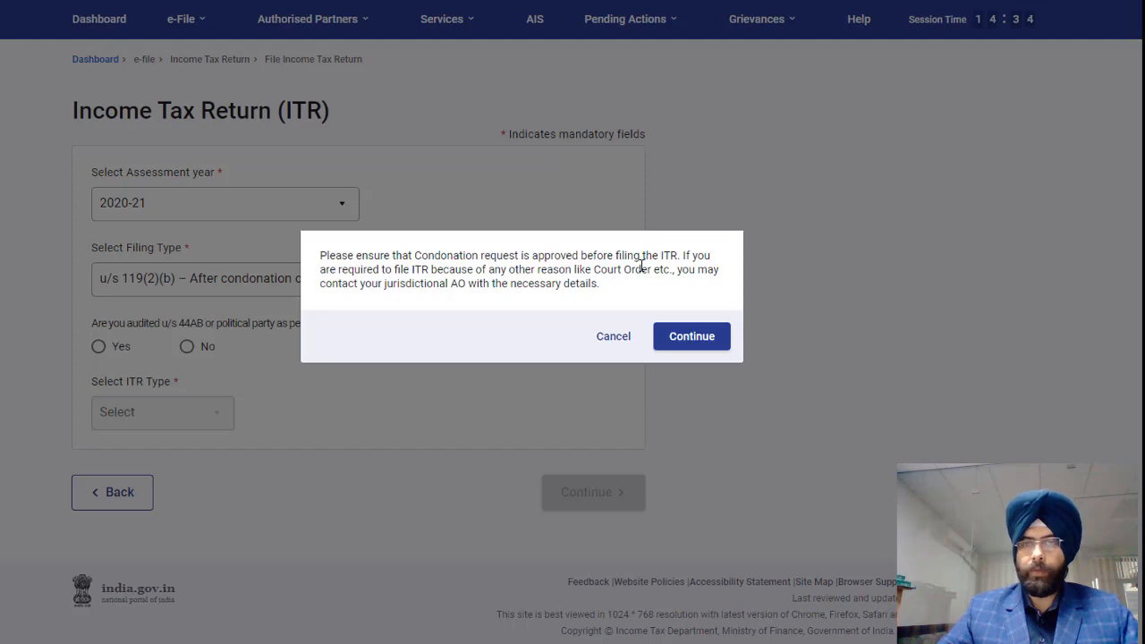
left_click(664, 339)
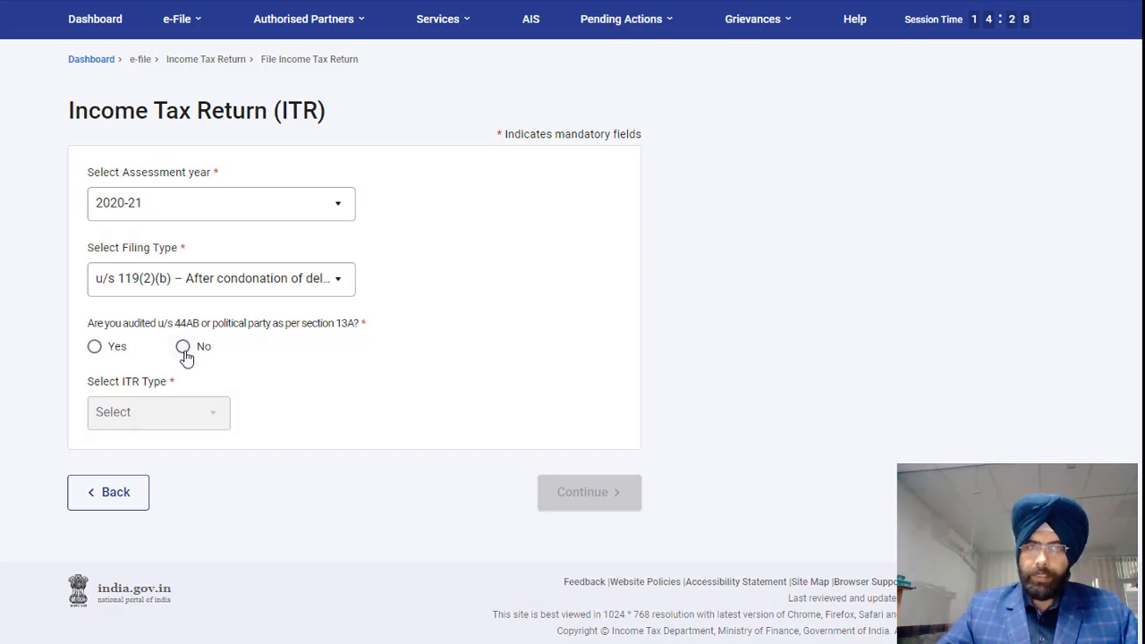
- Answer No to the section 44AB audit or political party question and choose ITR-1 as the ITR type
left_click(183, 348)
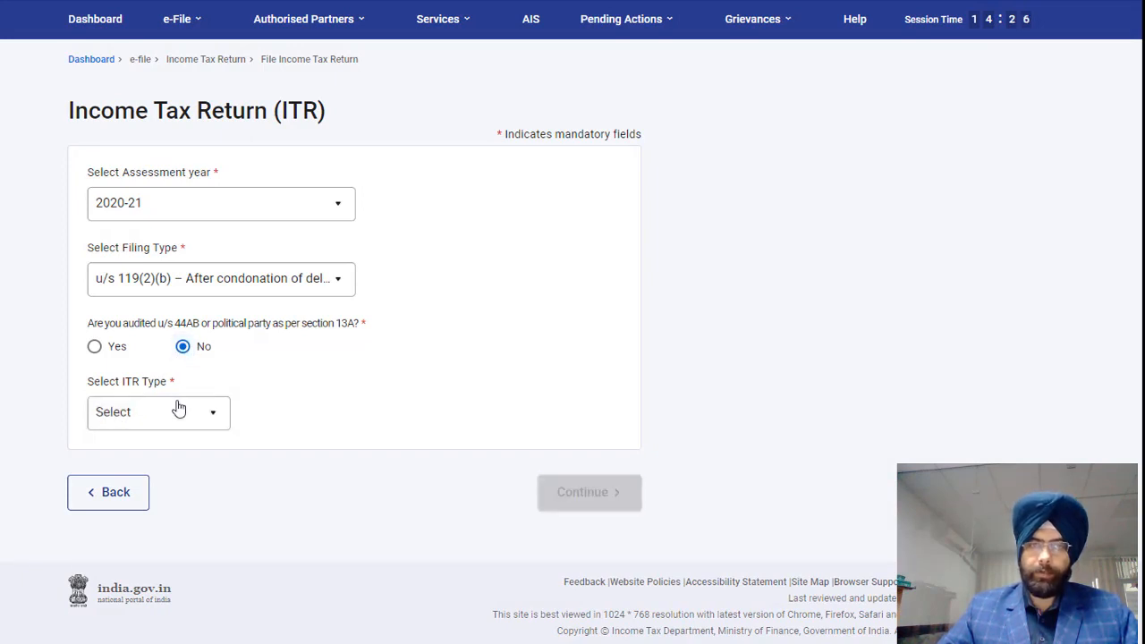
left_click(175, 412)
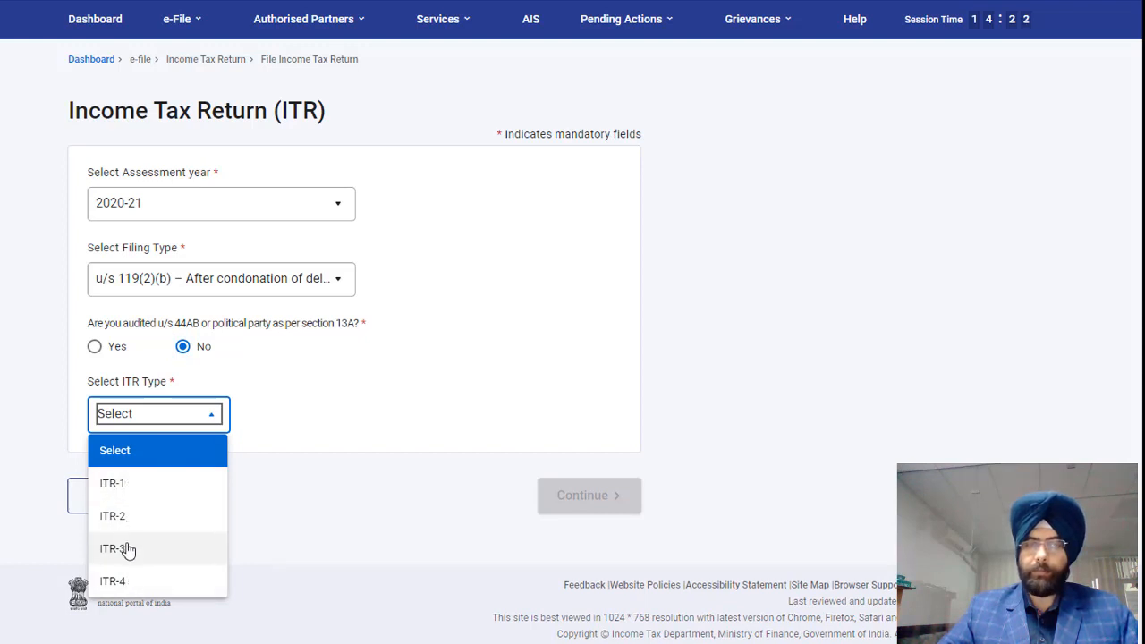
left_click(120, 491)
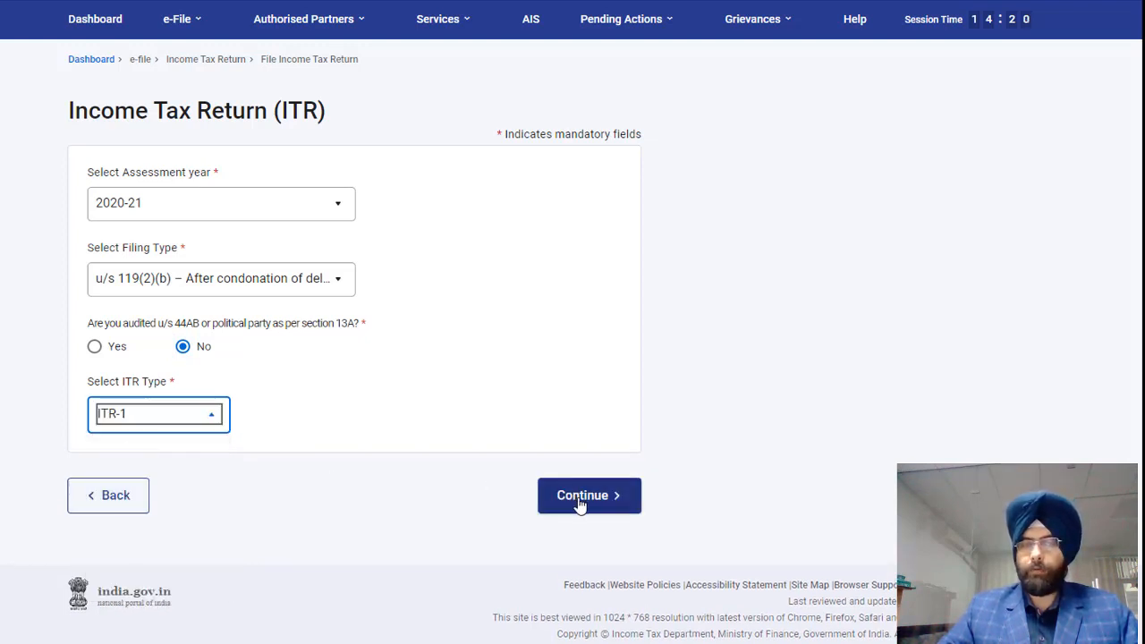